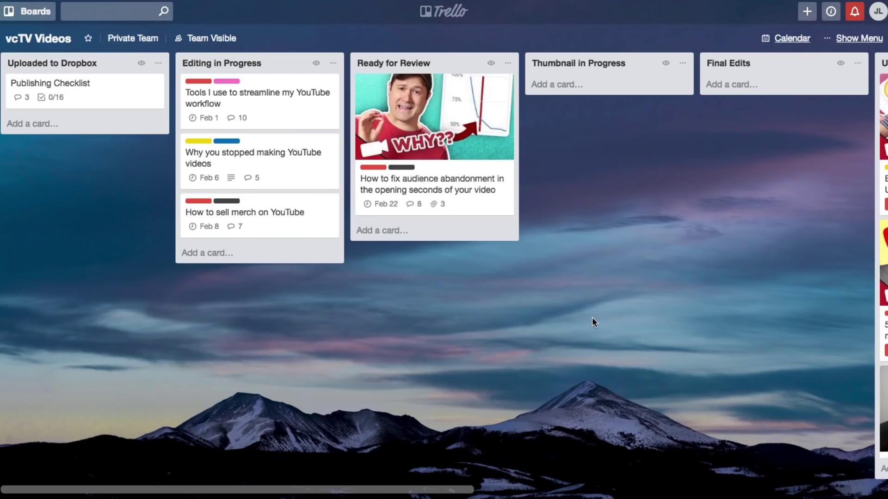
- Read through the 'Tools I use to streamline my YouTube workflow' card's comments, then drag it into Thumbnail in Progress
click(273, 105)
scroll(490, 134, down, 10)
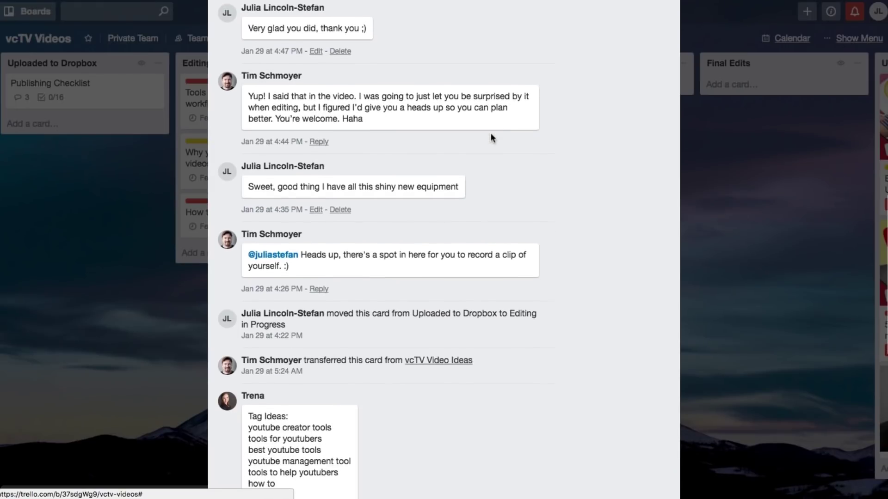
scroll(492, 135, down, 3)
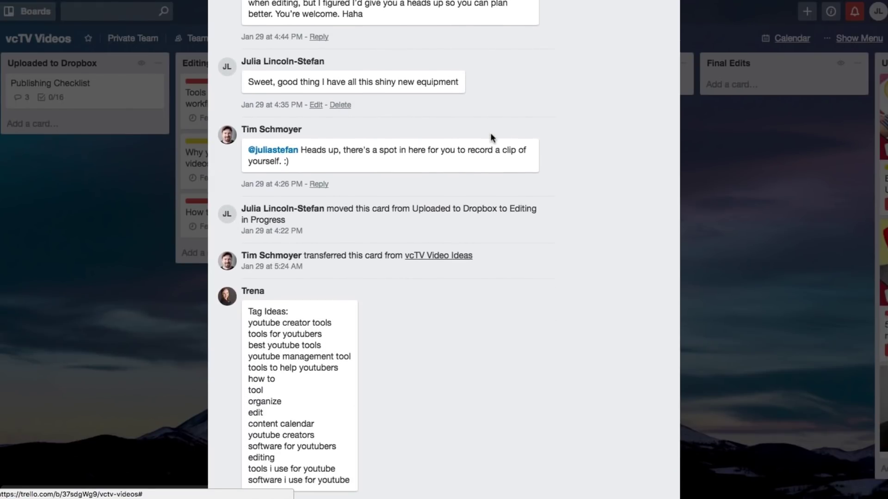
scroll(491, 137, down, 2)
scroll(492, 137, down, 4)
scroll(491, 137, down, 4)
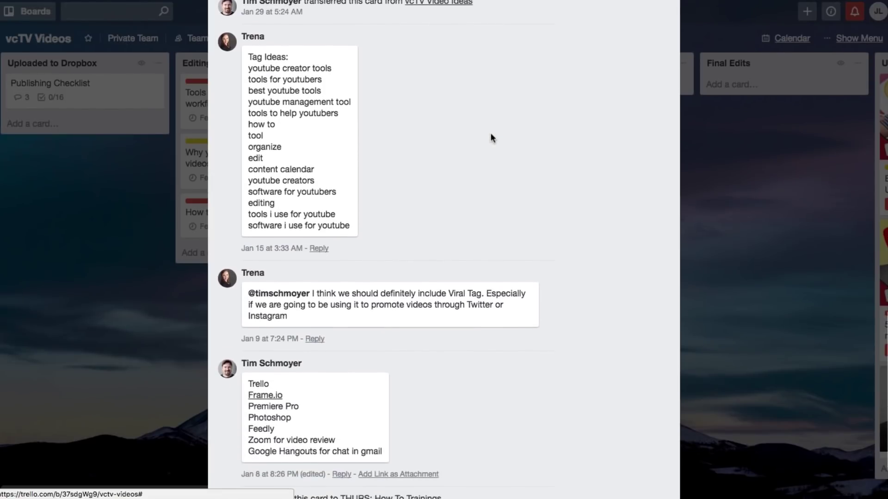
key(Escape)
drag(392, 112, 585, 140)
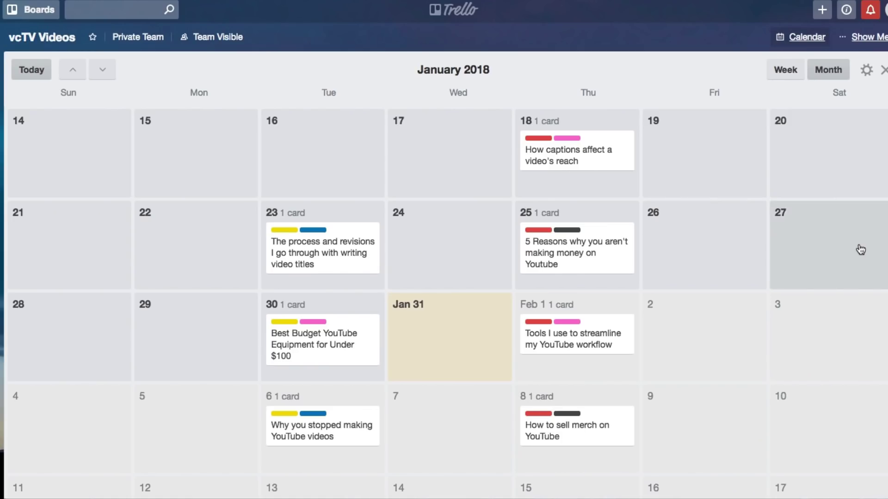
- Scroll through the vcTV Videos January 2018 calendar to see cards on their due dates
scroll(860, 250, down, 3)
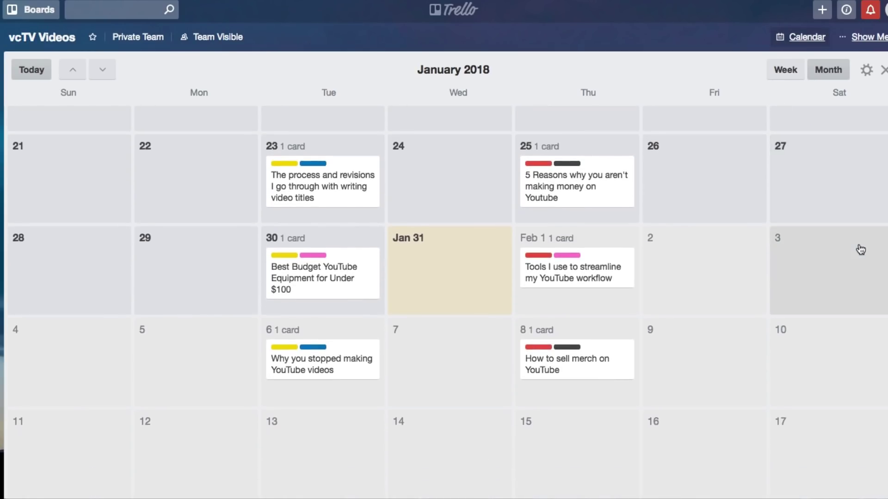
scroll(861, 250, down, 3)
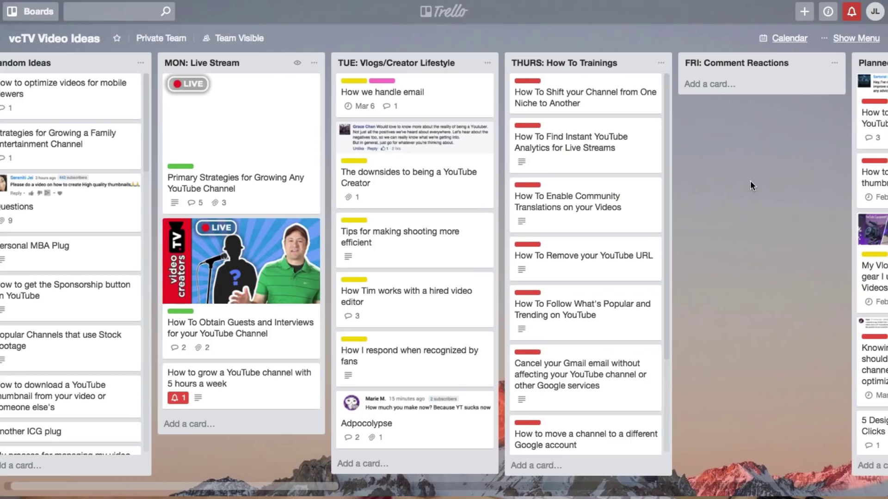
- Scroll sideways across the vcTV Video Ideas lists, including THURS: How To Trainings and Planned for next shoot
scroll(750, 180, right, 5)
scroll(752, 187, right, 10)
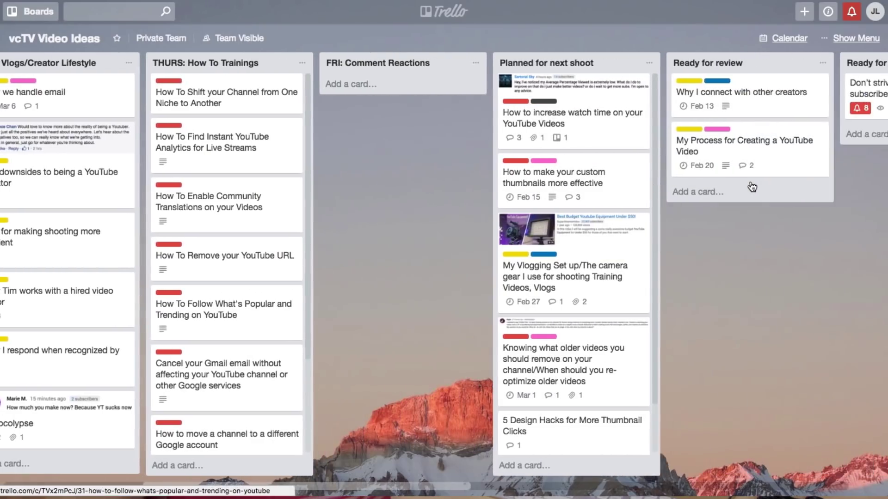
scroll(750, 180, right, 5)
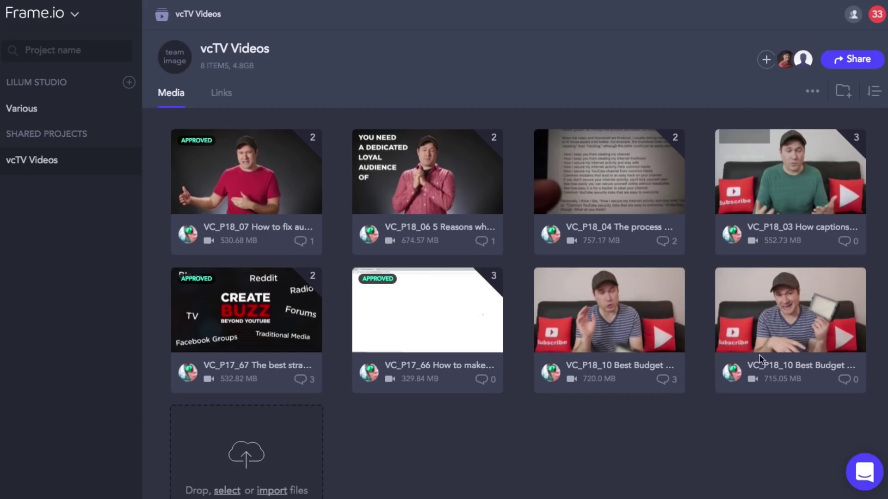
drag(772, 324, 673, 325)
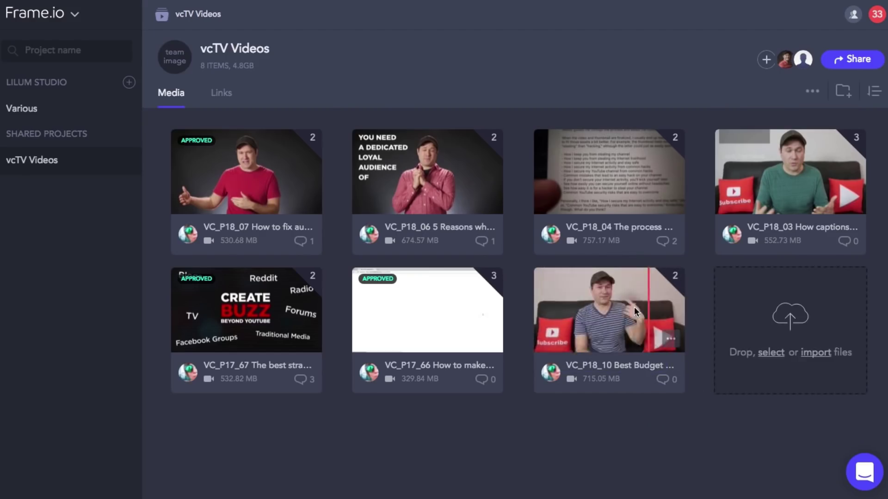
- Open the VC_P18_10 budget-equipment video and switch the player to Version 1
click(634, 307)
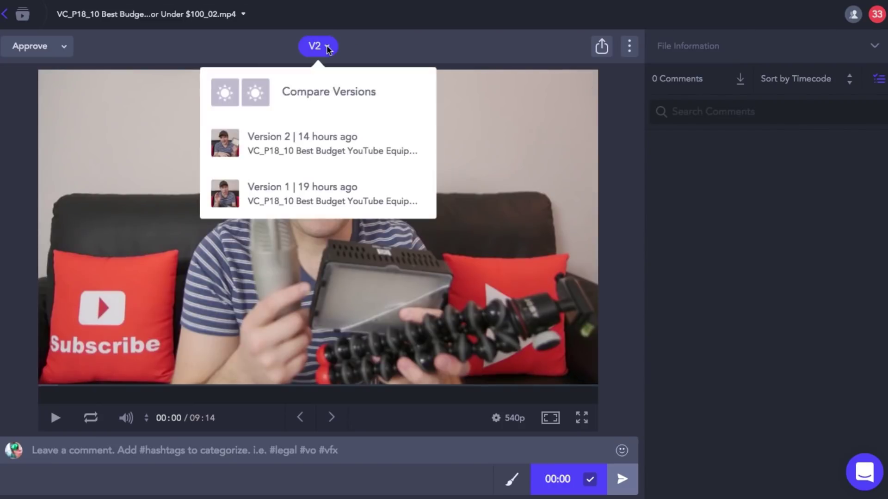
click(308, 186)
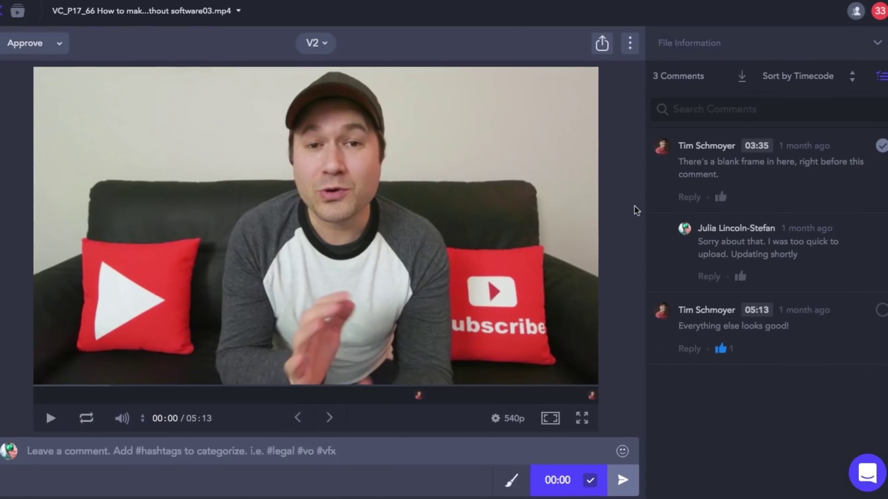
- Draw a red goatee and a small curl beside the mustache on the 04:20 frame
mouse_move(274, 113)
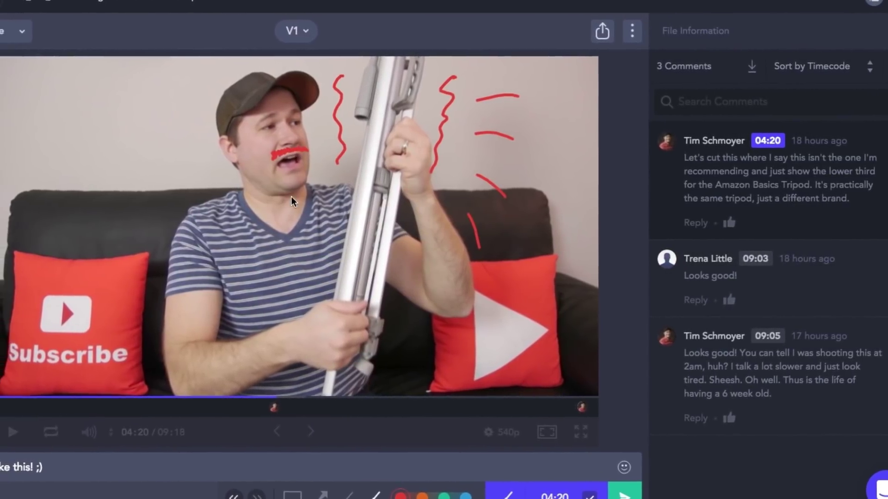
drag(296, 178, 297, 193)
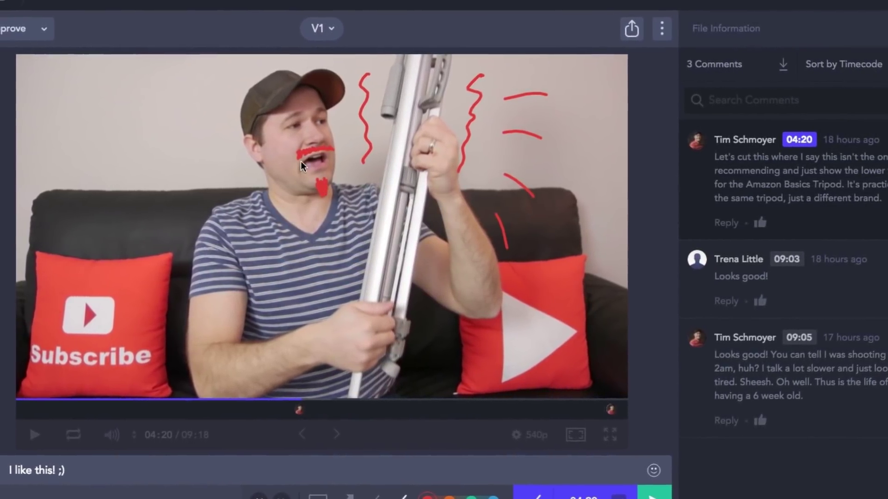
drag(296, 169, 284, 143)
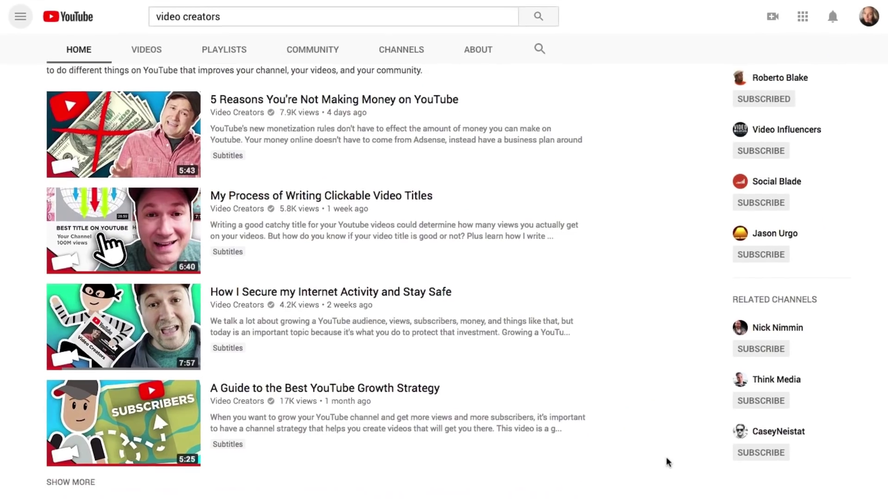
- Scroll down the Video Creators Home tab past recent uploads to the Pro Tips playlist
scroll(668, 462, down, 3)
scroll(692, 470, down, 3)
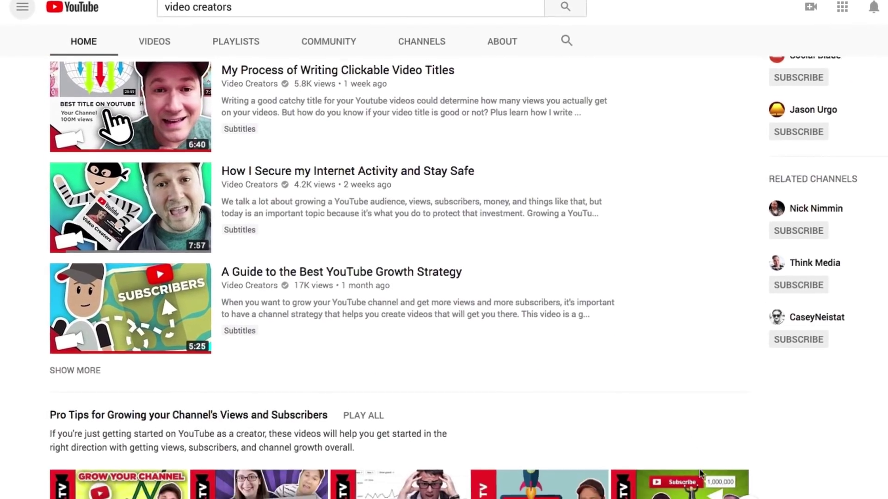
scroll(724, 482, down, 2)
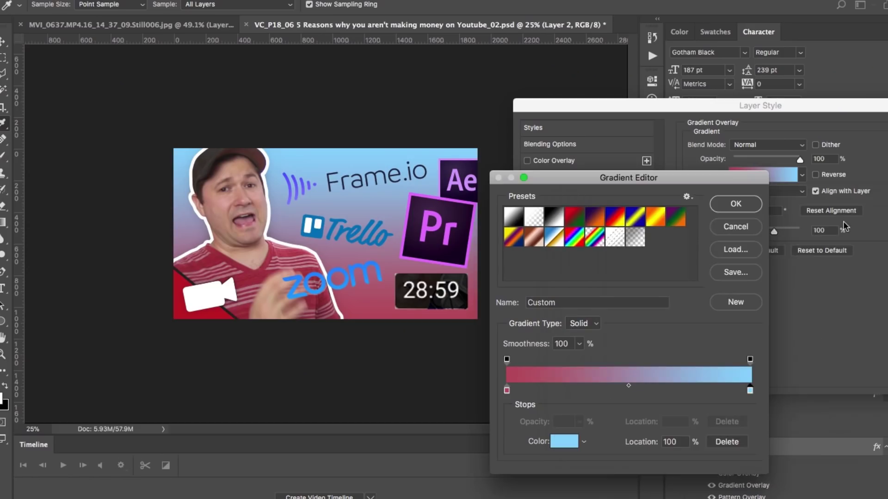
key(Return)
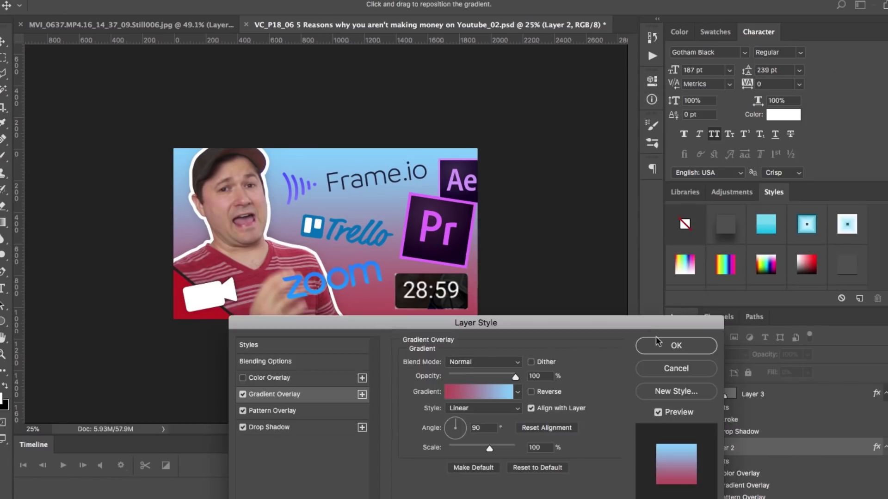
key(Return)
drag(361, 180, 426, 194)
click(685, 412)
key(ctrl+t)
key(Return)
drag(448, 263, 447, 273)
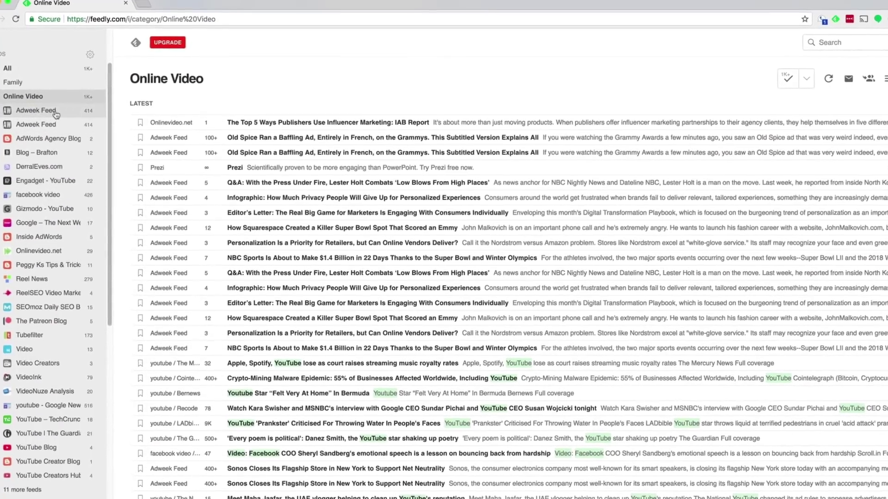
- Browse the Adweek Feed articles, then switch to the AdWords Agency Blog feed
click(55, 111)
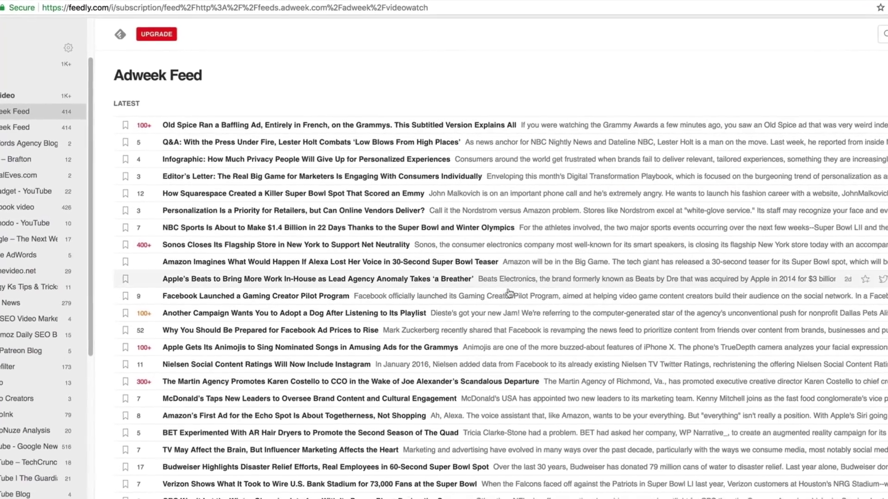
scroll(513, 292, down, 3)
scroll(528, 304, down, 3)
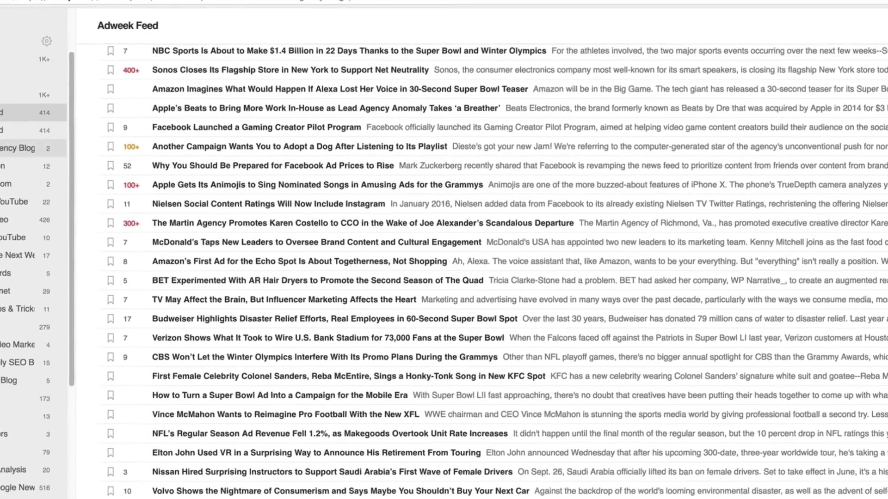
click(18, 147)
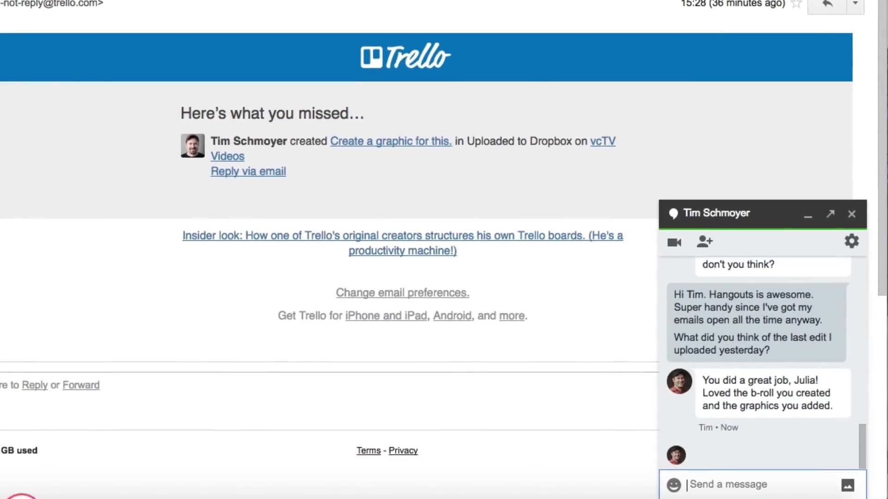
- Type the reply 'Awesome, that's great to hea' in the Hangouts chat
text(Awesome, that's great to hea)
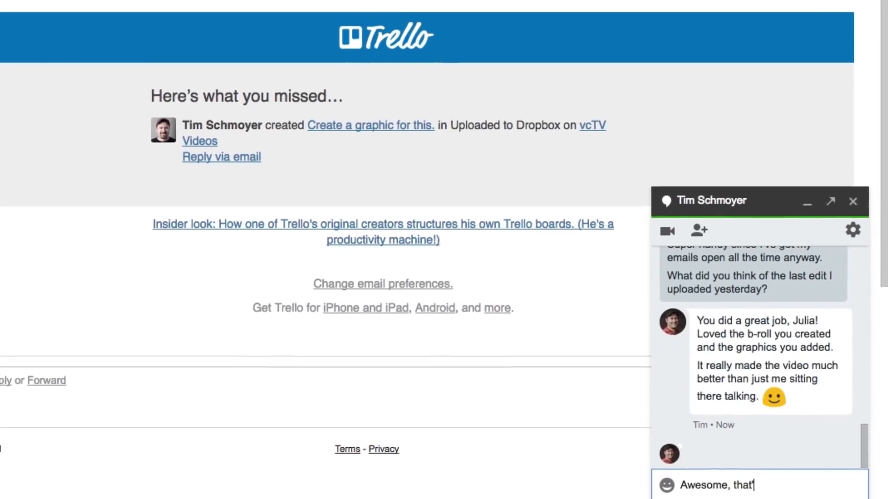